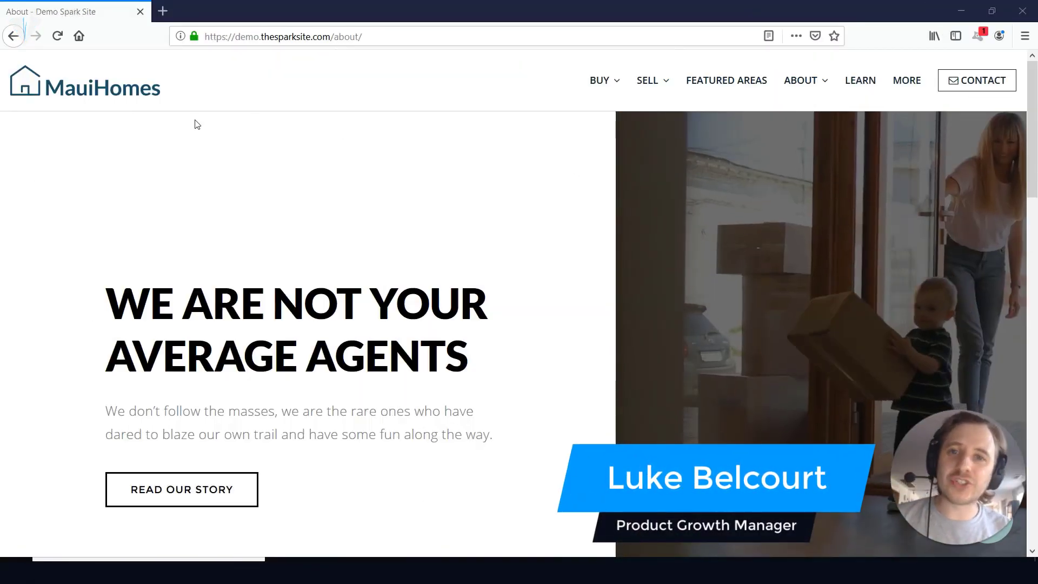
Step: Change the header right column's Background Type from Video to Image, showing the coastline
{"action": "left_click_drag", "start_coordinate": [1032, 130], "coordinate": [1036, 151]}
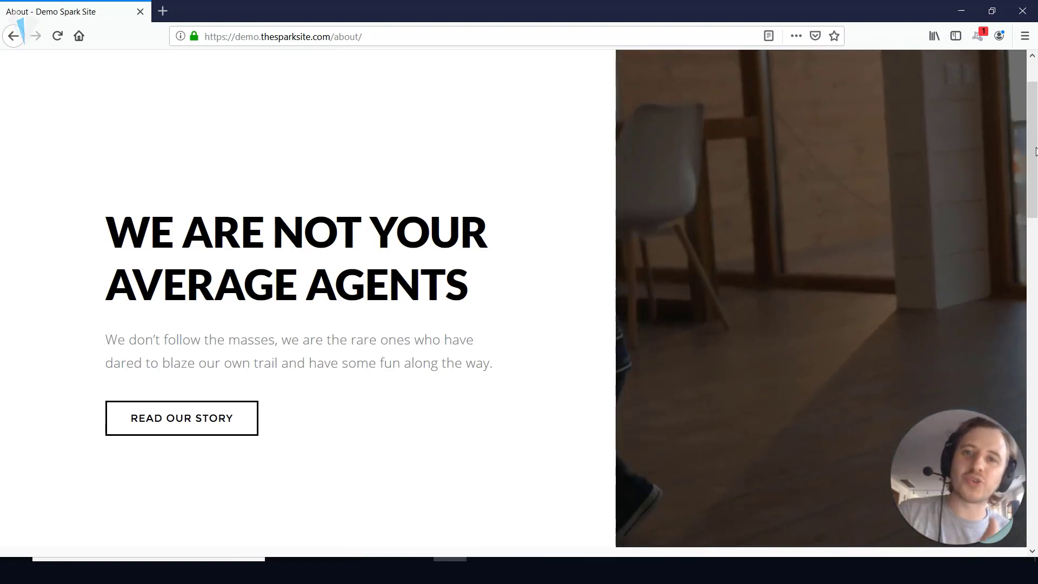
{"action": "scroll", "coordinate": [403, 190], "scroll_direction": "up", "scroll_amount": 1}
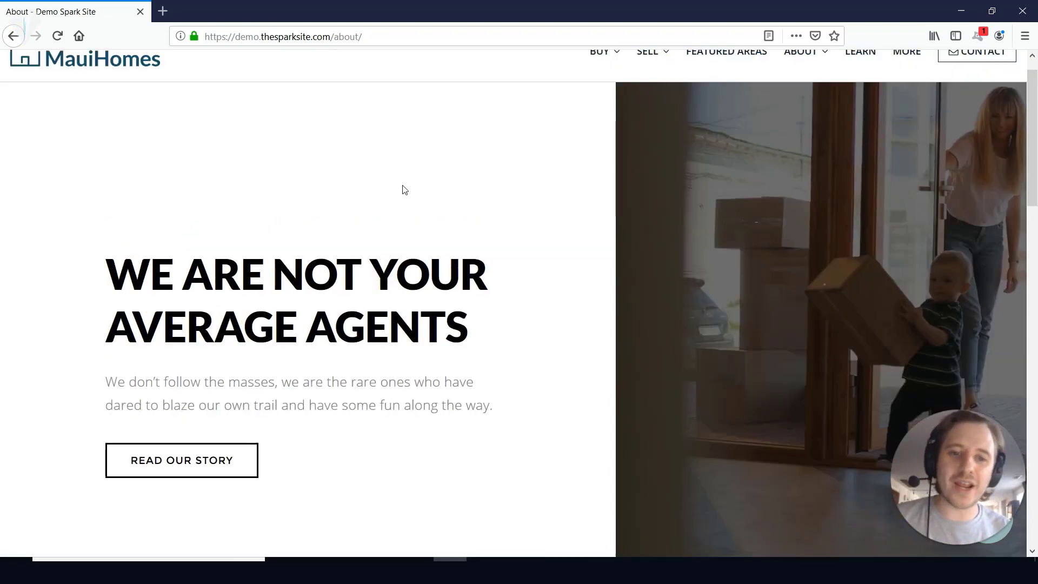
{"action": "scroll", "coordinate": [528, 234], "scroll_direction": "down", "scroll_amount": 1}
{"action": "scroll", "coordinate": [1035, 195], "scroll_direction": "up", "scroll_amount": 1}
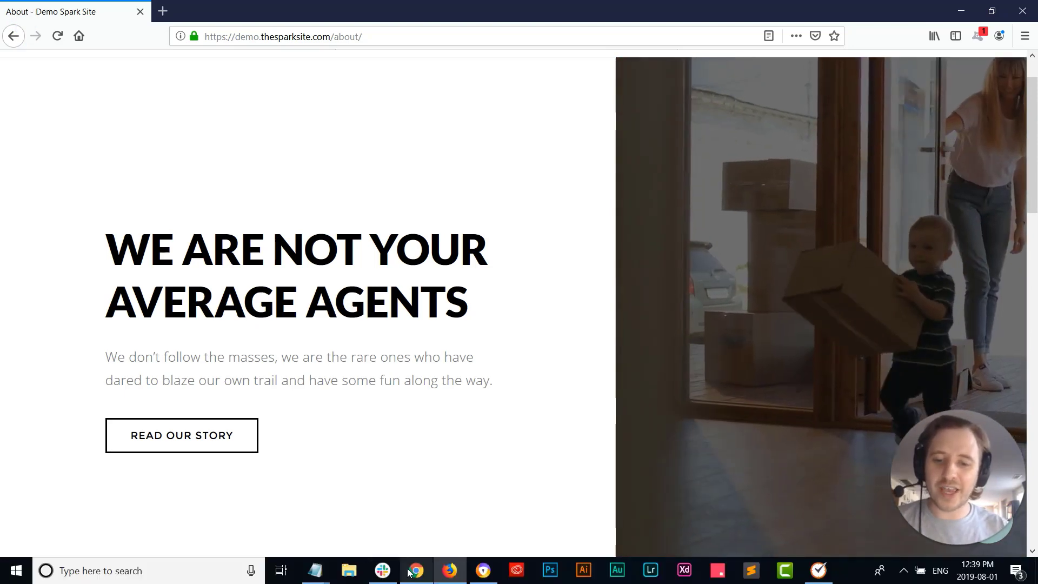
{"action": "left_click", "coordinate": [415, 570]}
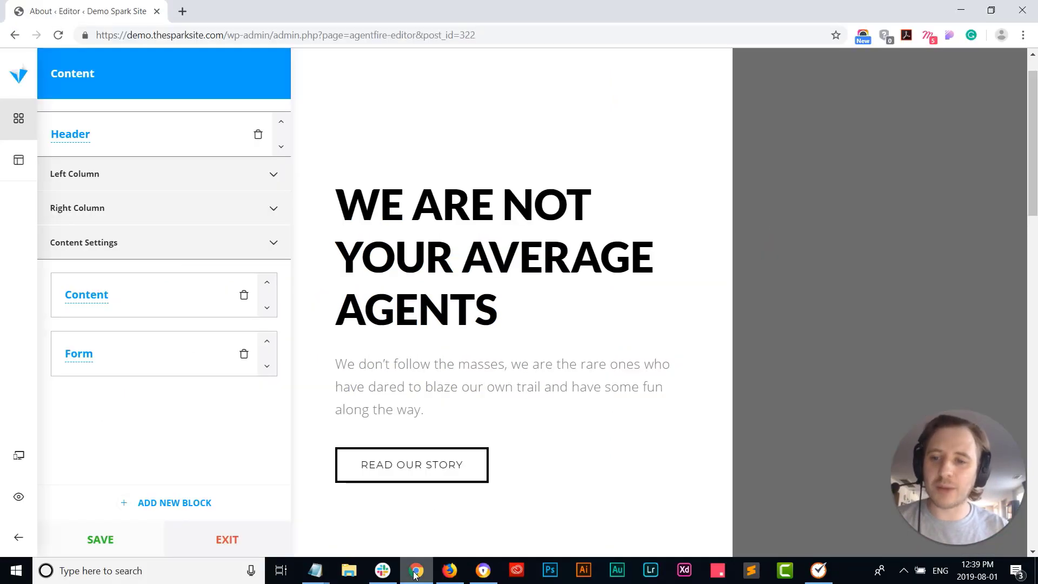
{"action": "left_click", "coordinate": [207, 208]}
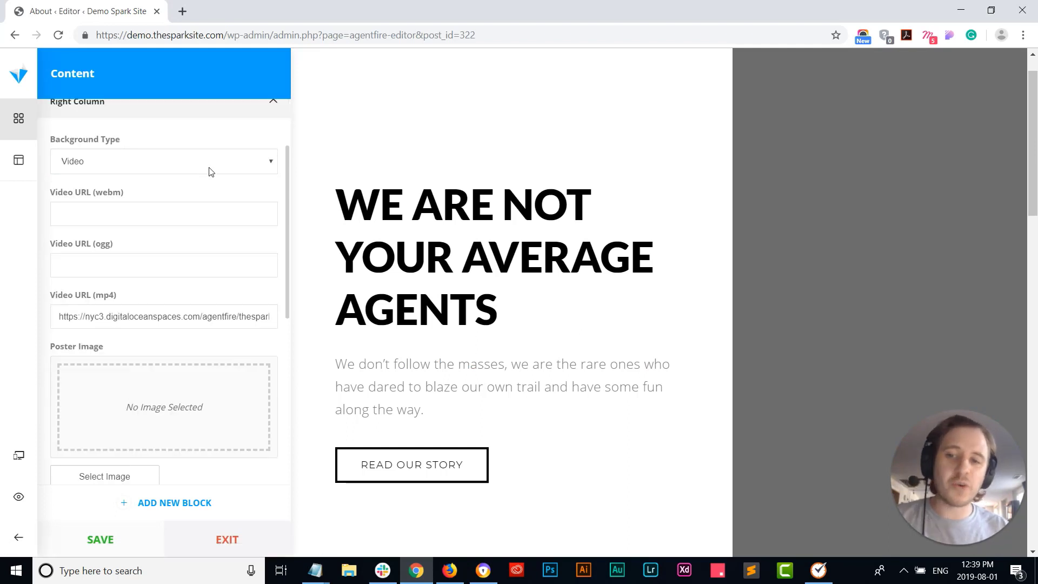
{"action": "left_click", "coordinate": [209, 168]}
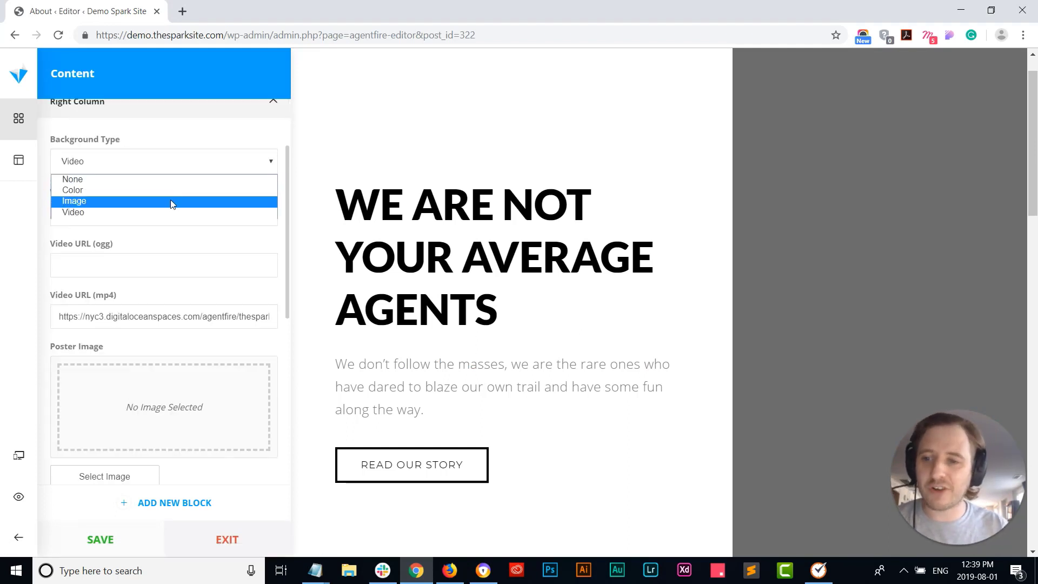
{"action": "left_click", "coordinate": [170, 201]}
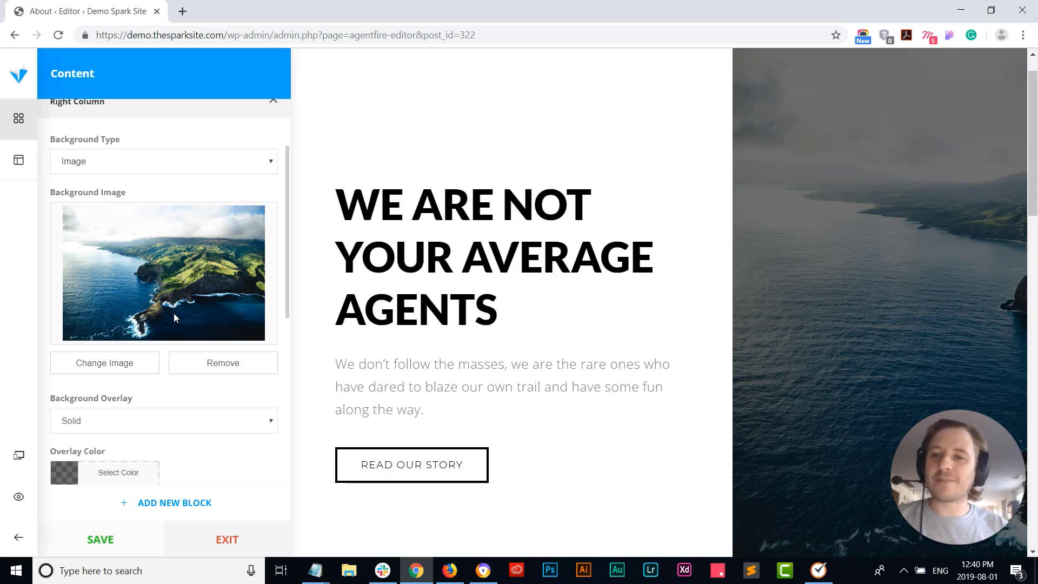
Step: Set the right column's Featured Agent option to Single Image
{"action": "scroll", "coordinate": [135, 162], "scroll_direction": "up", "scroll_amount": 2}
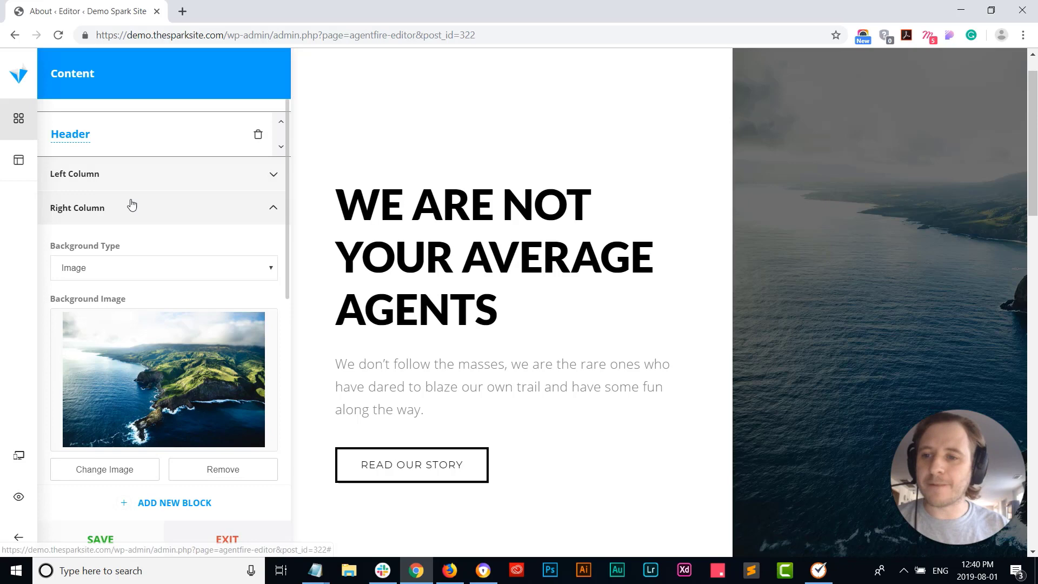
{"action": "left_click", "coordinate": [157, 218]}
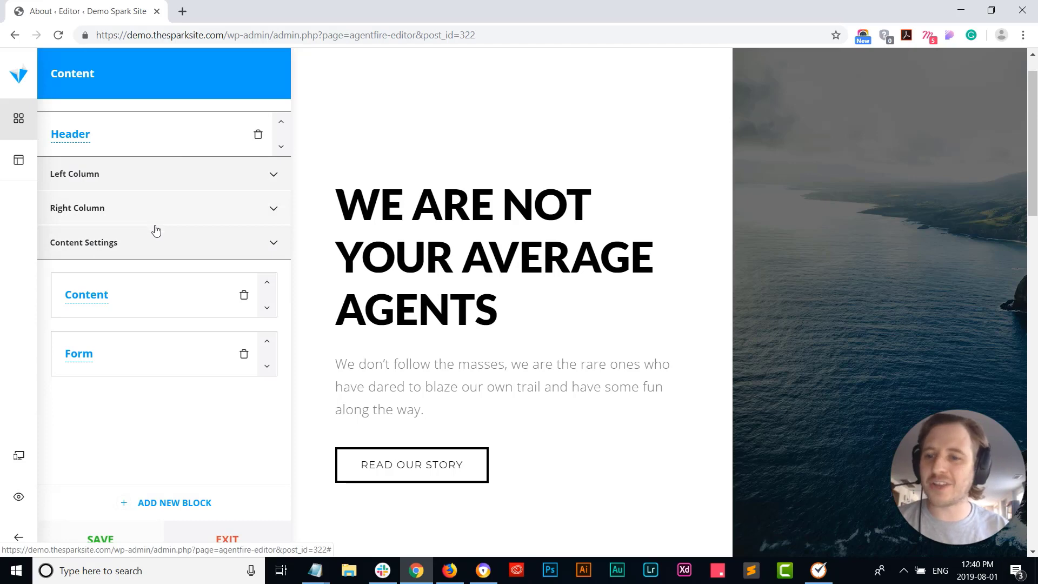
{"action": "left_click", "coordinate": [160, 248]}
{"action": "scroll", "coordinate": [154, 173], "scroll_direction": "down", "scroll_amount": 2}
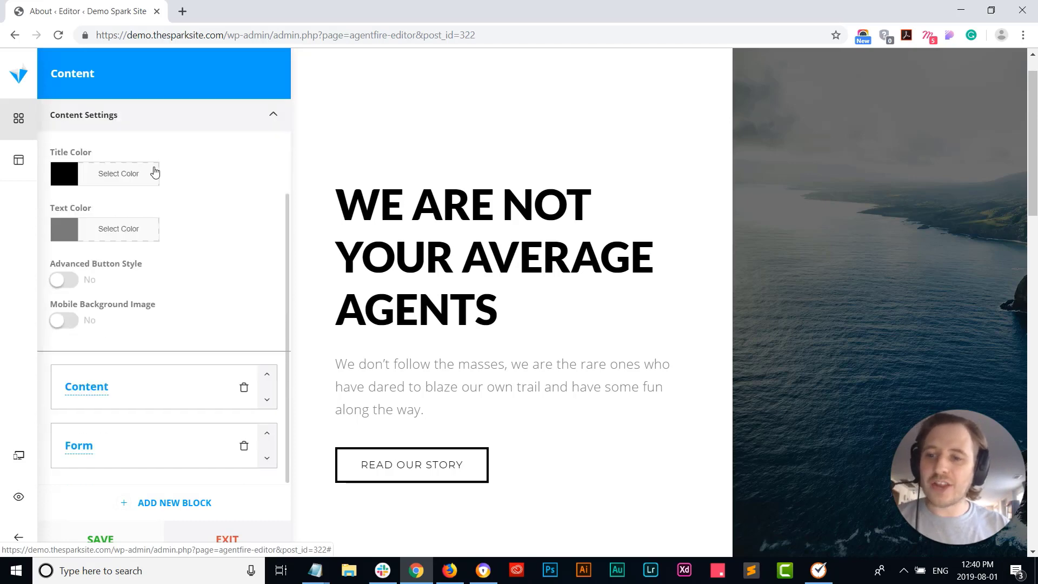
{"action": "scroll", "coordinate": [138, 186], "scroll_direction": "up", "scroll_amount": 2}
{"action": "left_click", "coordinate": [148, 219]}
{"action": "scroll", "coordinate": [162, 276], "scroll_direction": "down", "scroll_amount": 6}
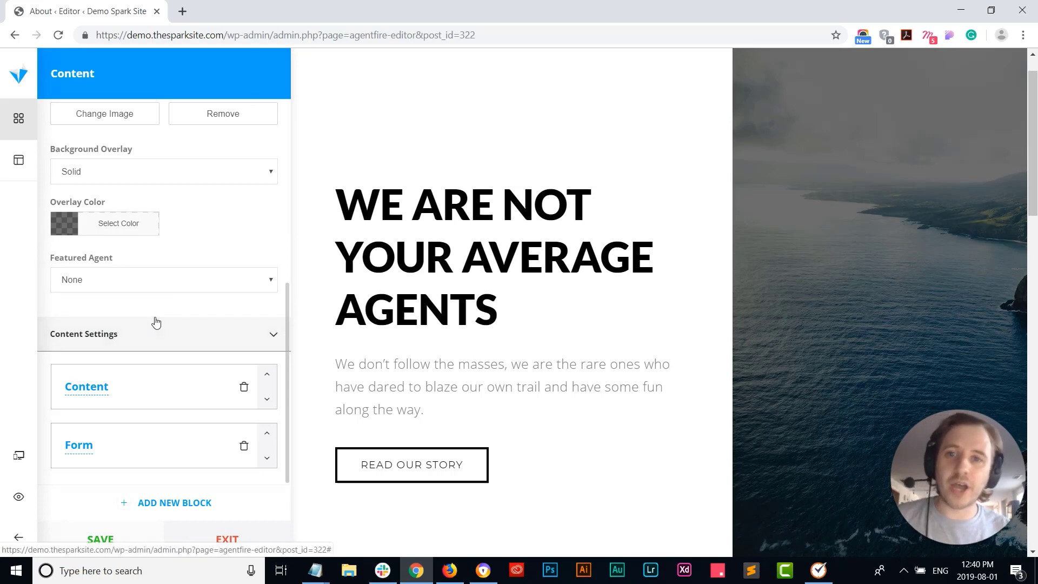
{"action": "left_click", "coordinate": [153, 286]}
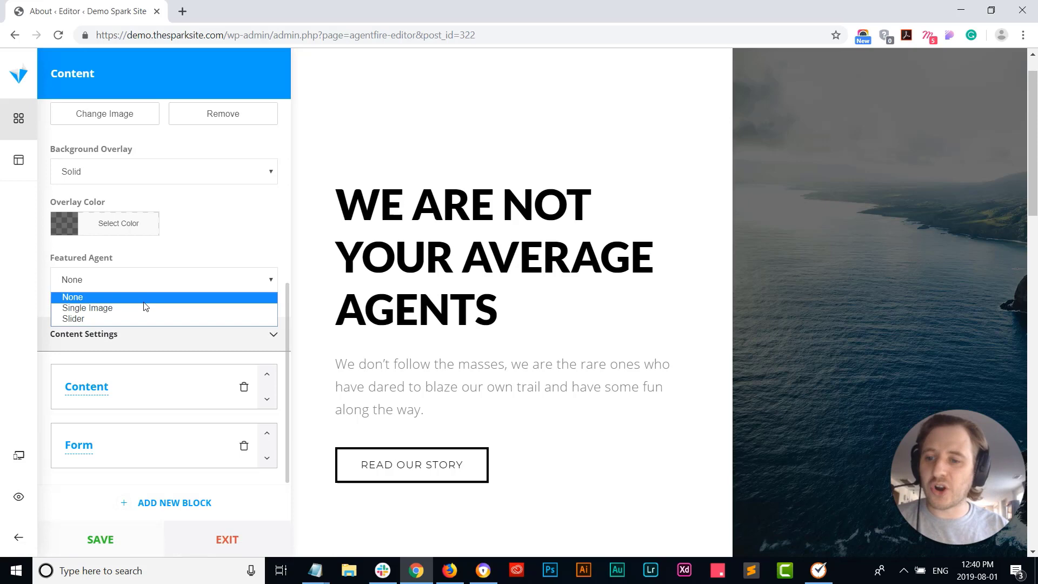
{"action": "left_click", "coordinate": [144, 308]}
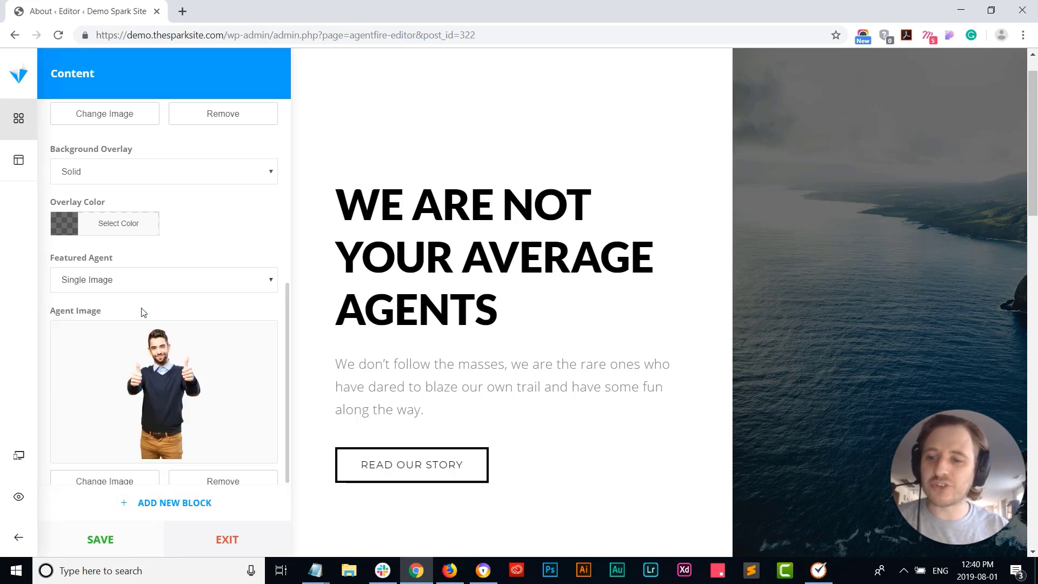
Step: Preview the thumbs-up agent photo over the coastline at full width, then restore the settings panel
{"action": "scroll", "coordinate": [143, 312], "scroll_direction": "down", "scroll_amount": 2}
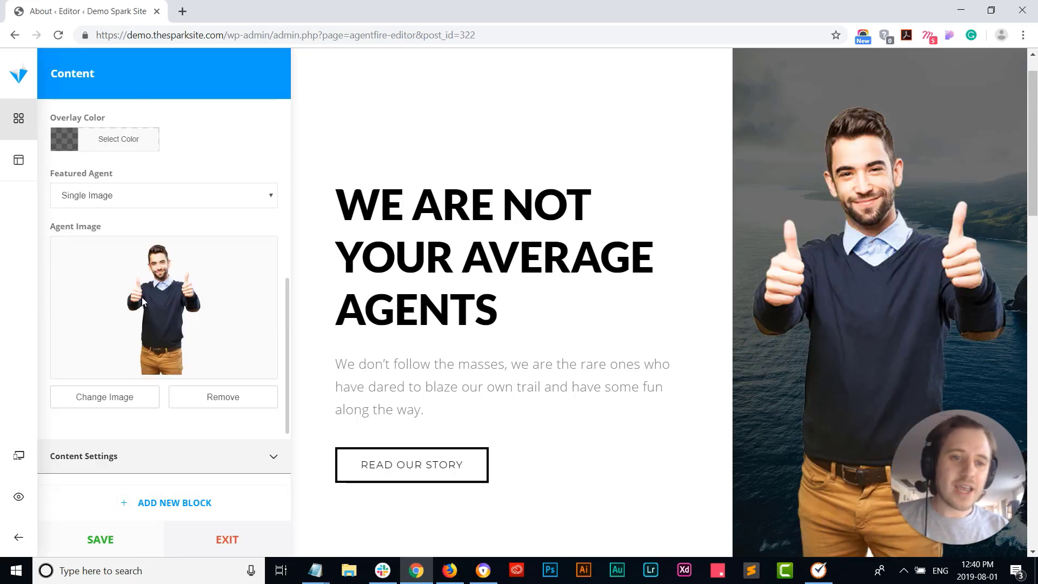
{"action": "left_click", "coordinate": [25, 537]}
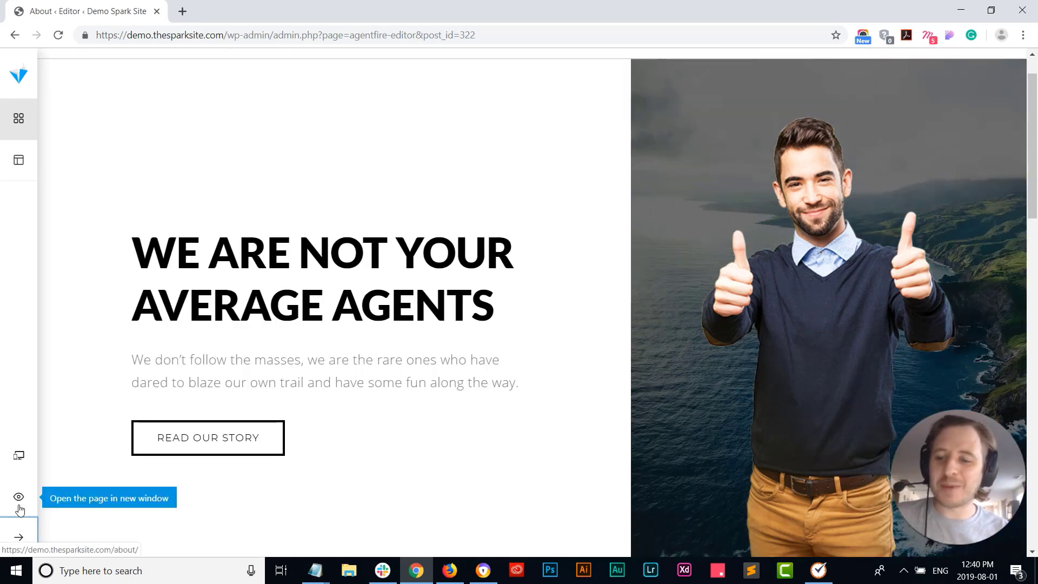
{"action": "left_click", "coordinate": [18, 532]}
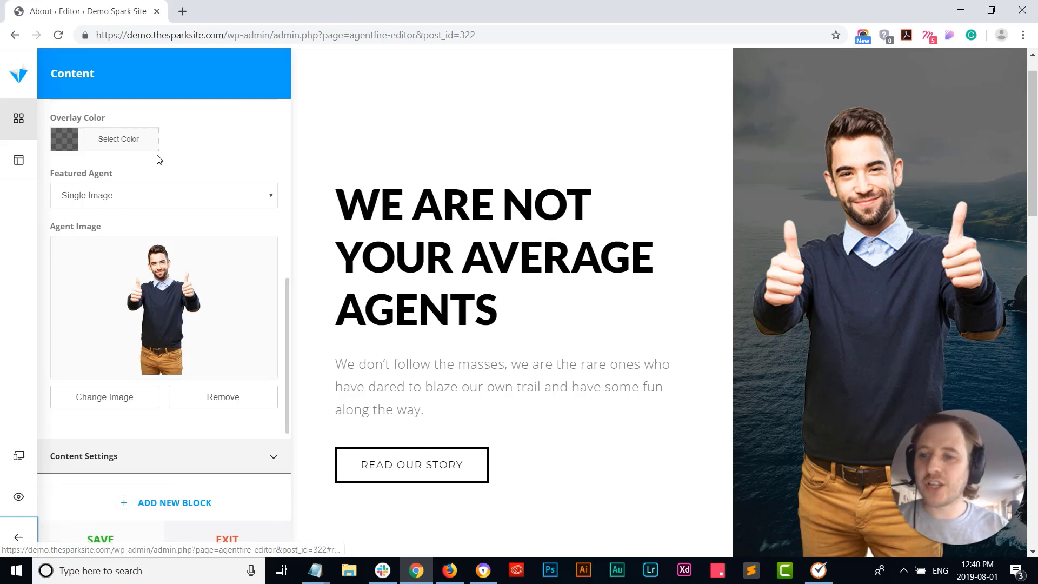
Step: Switch Featured Agent to Slider with three selected agents and preview the header full width
{"action": "left_click", "coordinate": [158, 204]}
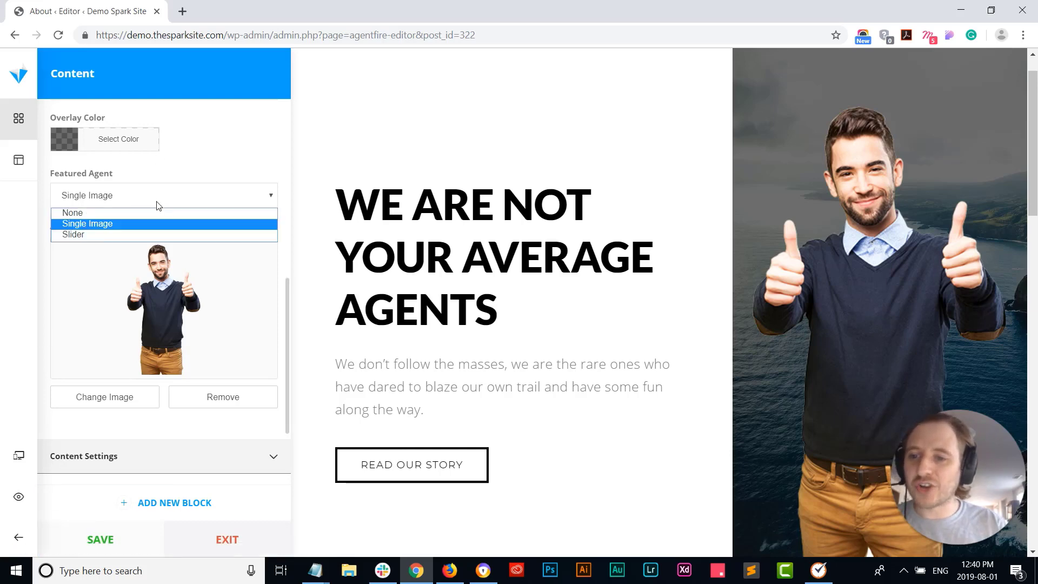
{"action": "left_click", "coordinate": [138, 235]}
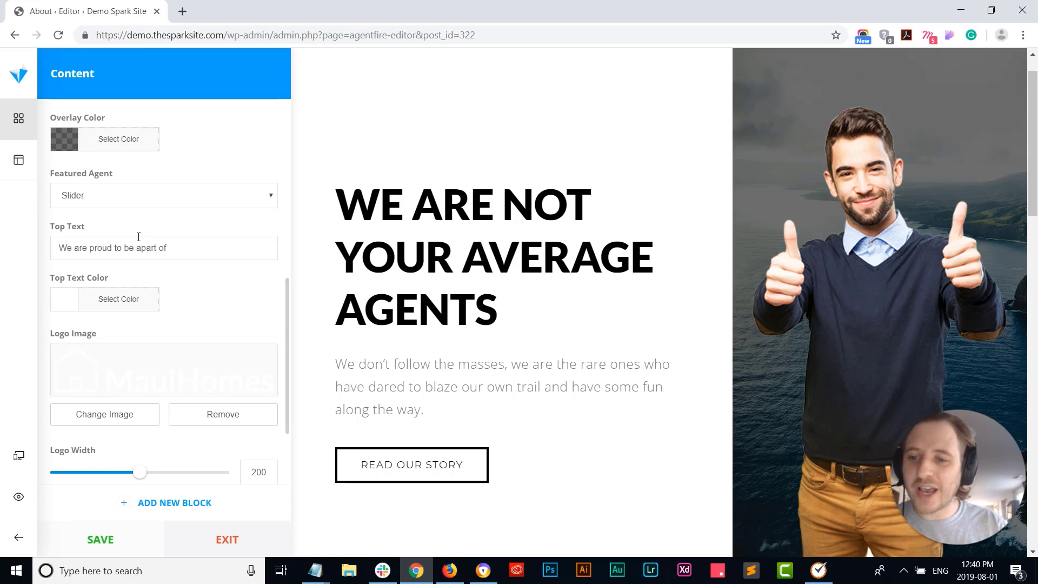
{"action": "scroll", "coordinate": [134, 354], "scroll_direction": "down", "scroll_amount": 5}
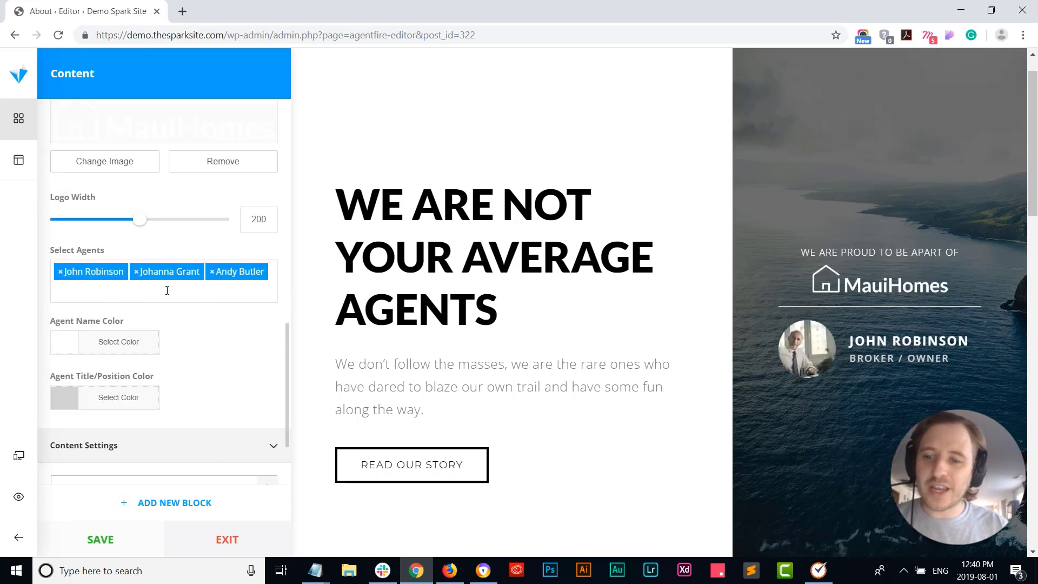
{"action": "scroll", "coordinate": [162, 281], "scroll_direction": "up", "scroll_amount": 2}
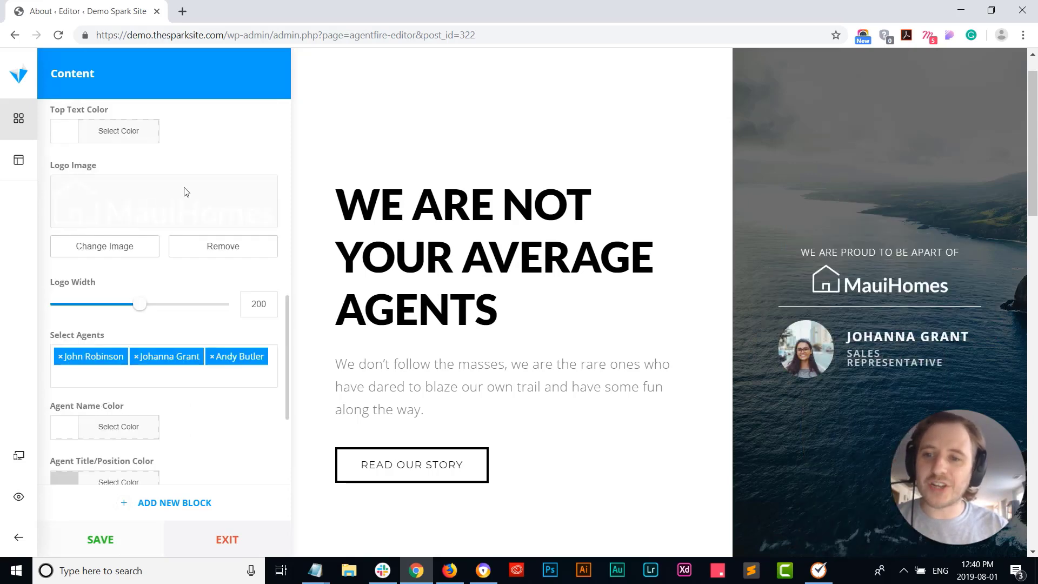
{"action": "left_click", "coordinate": [26, 539]}
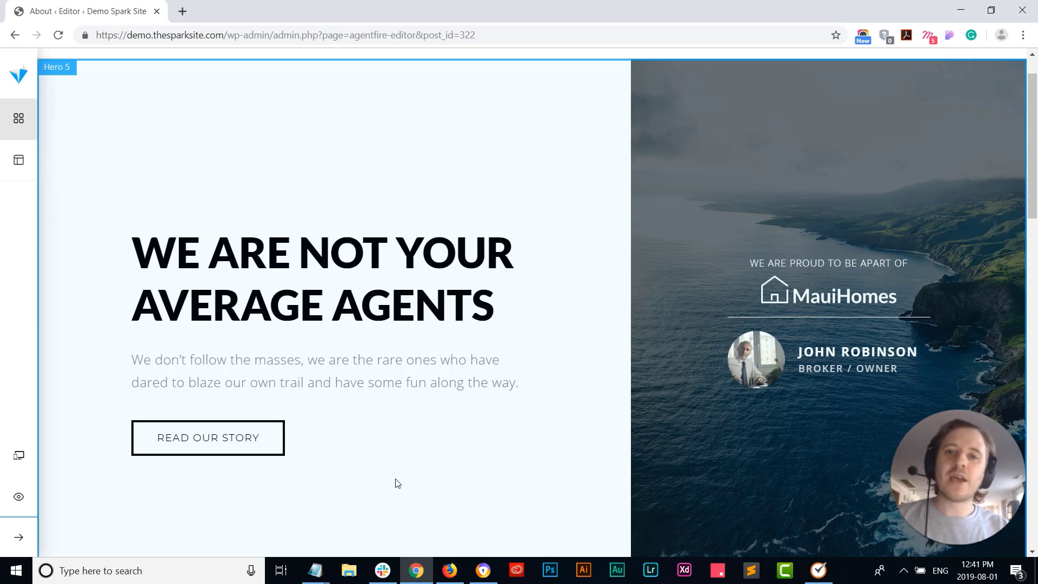
Step: Preview the About header at phone size
{"action": "left_click", "coordinate": [8, 543]}
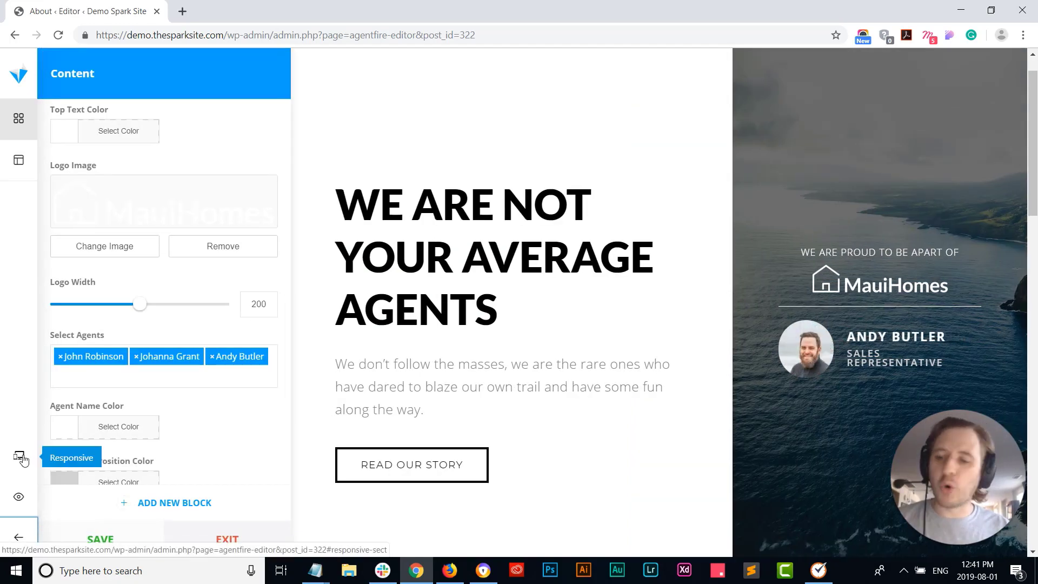
{"action": "left_click", "coordinate": [22, 458]}
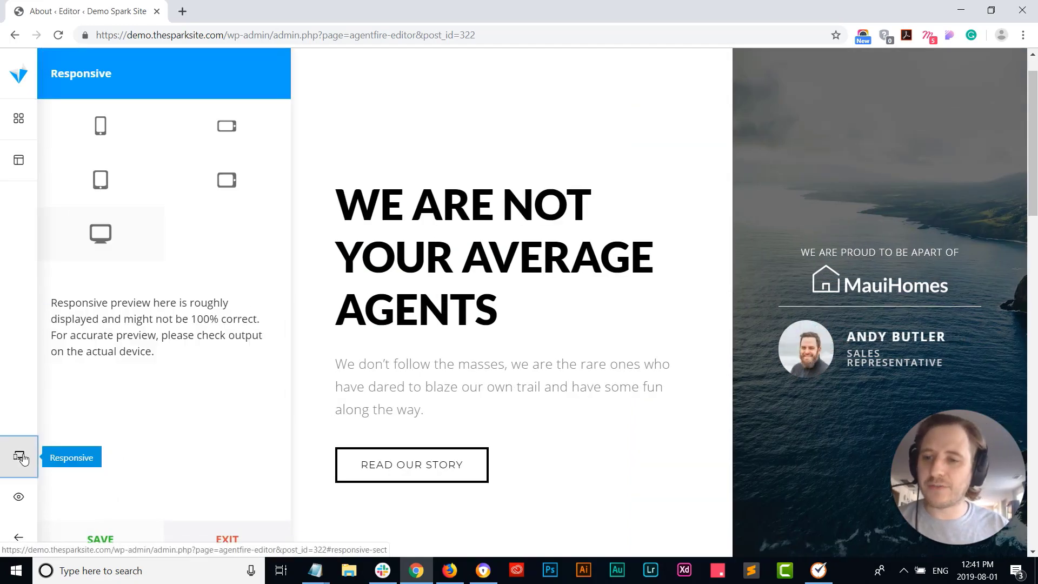
{"action": "left_click", "coordinate": [108, 149]}
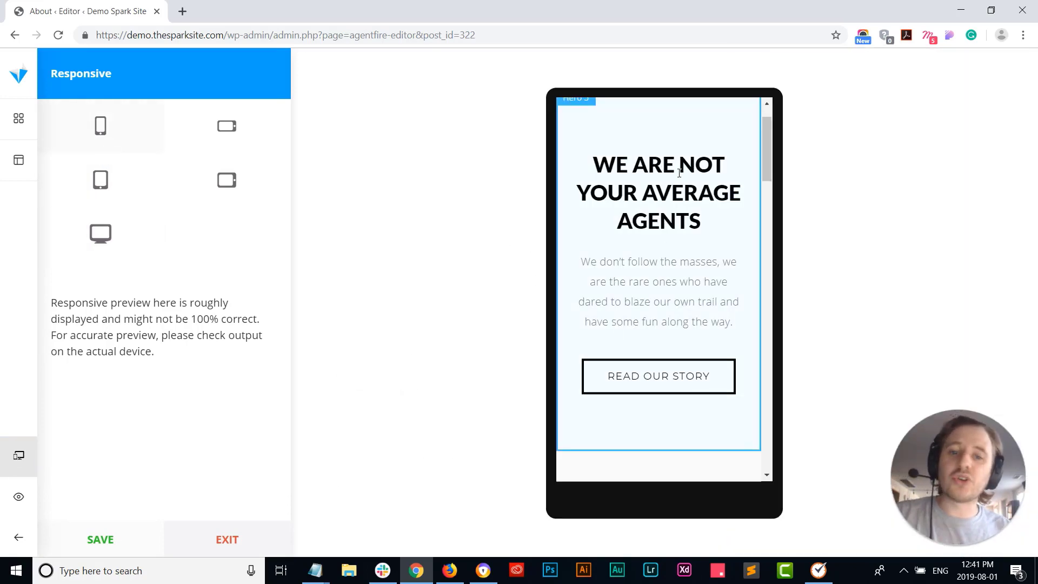
Step: Return to the block's content panel and expand Content Settings
{"action": "left_click", "coordinate": [7, 124]}
{"action": "scroll", "coordinate": [129, 271], "scroll_direction": "down", "scroll_amount": 4}
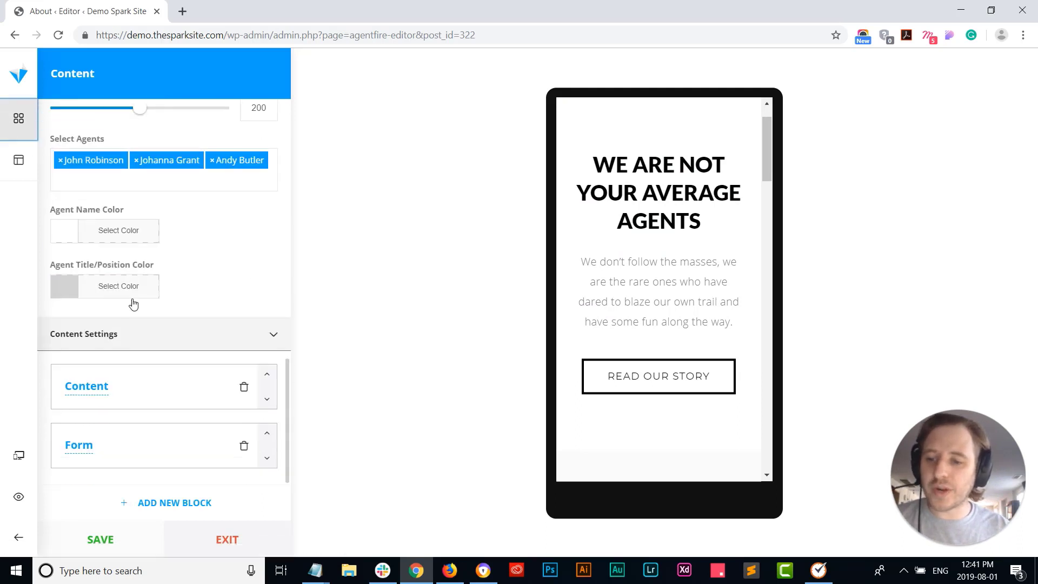
{"action": "left_click", "coordinate": [140, 331]}
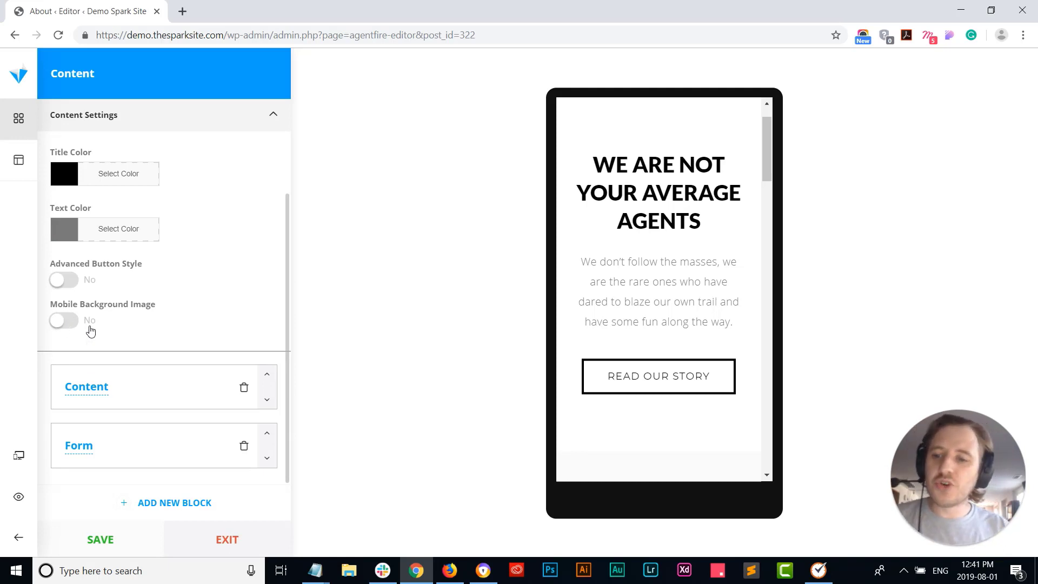
Step: Turn on Mobile Background Image and review the mobile colour fields
{"action": "left_click", "coordinate": [60, 322]}
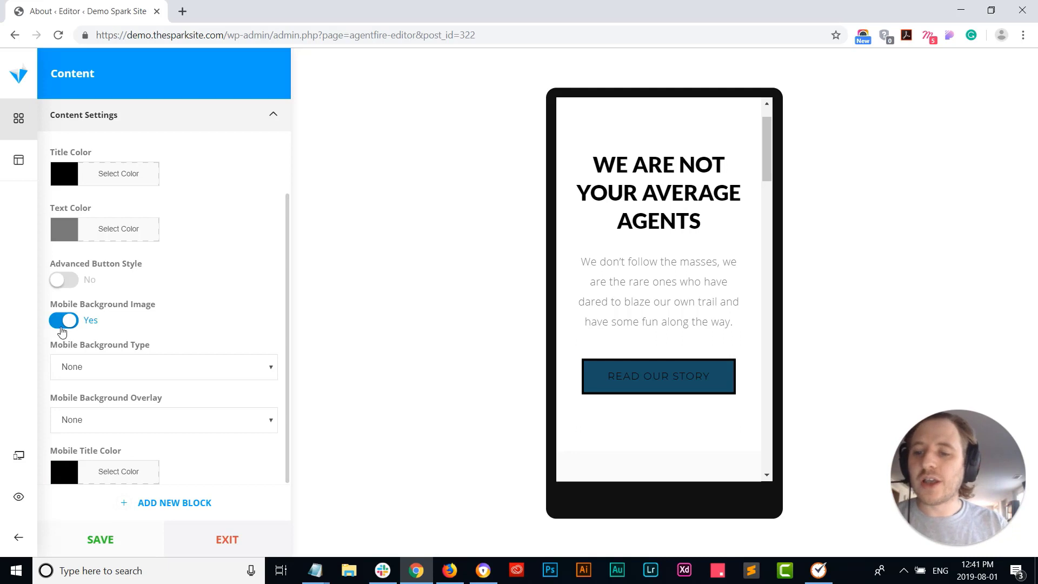
{"action": "scroll", "coordinate": [122, 358], "scroll_direction": "down", "scroll_amount": 3}
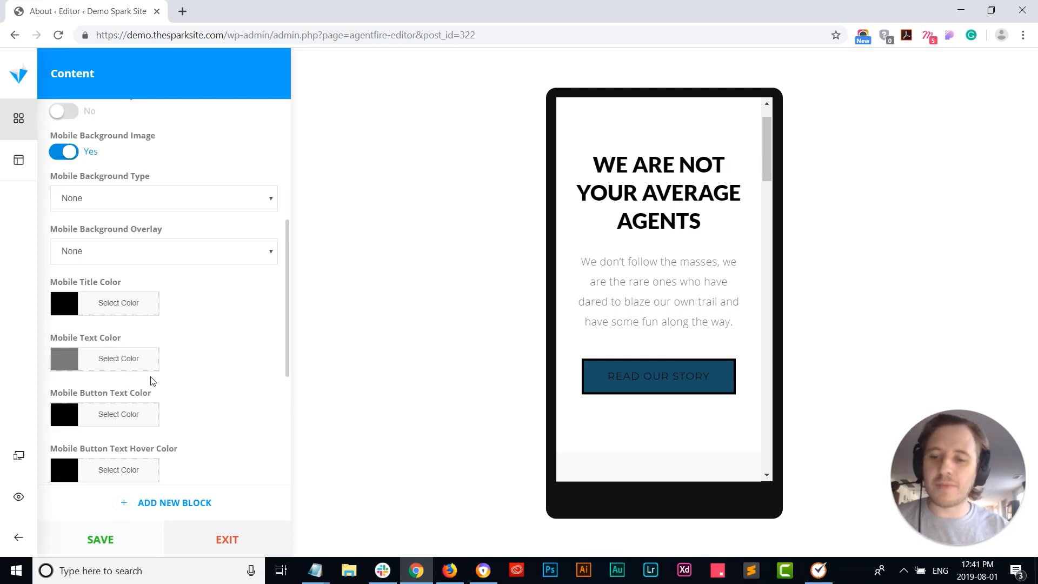
{"action": "scroll", "coordinate": [246, 437], "scroll_direction": "down", "scroll_amount": 3}
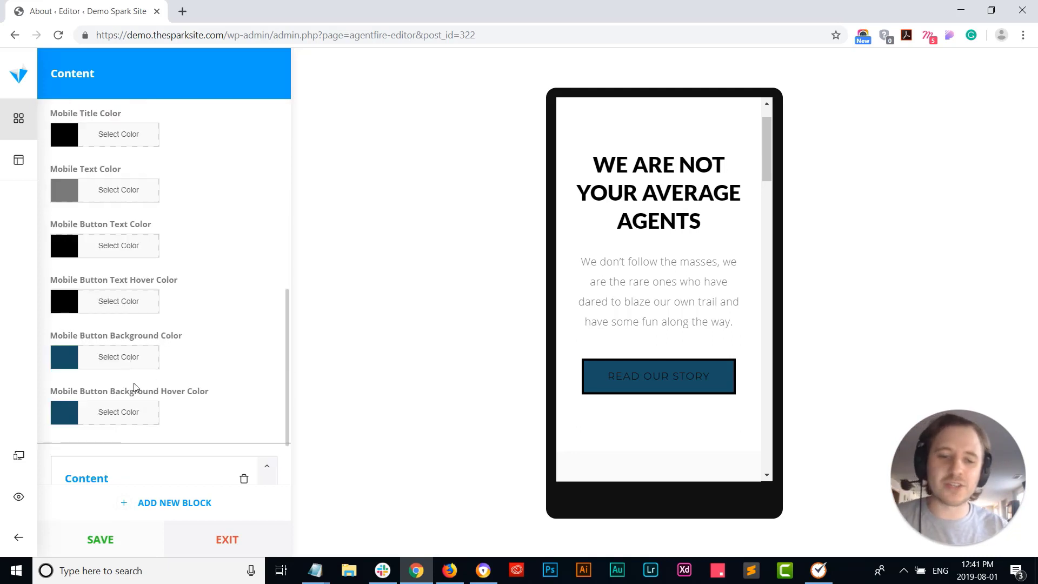
{"action": "scroll", "coordinate": [134, 388], "scroll_direction": "up", "scroll_amount": 2}
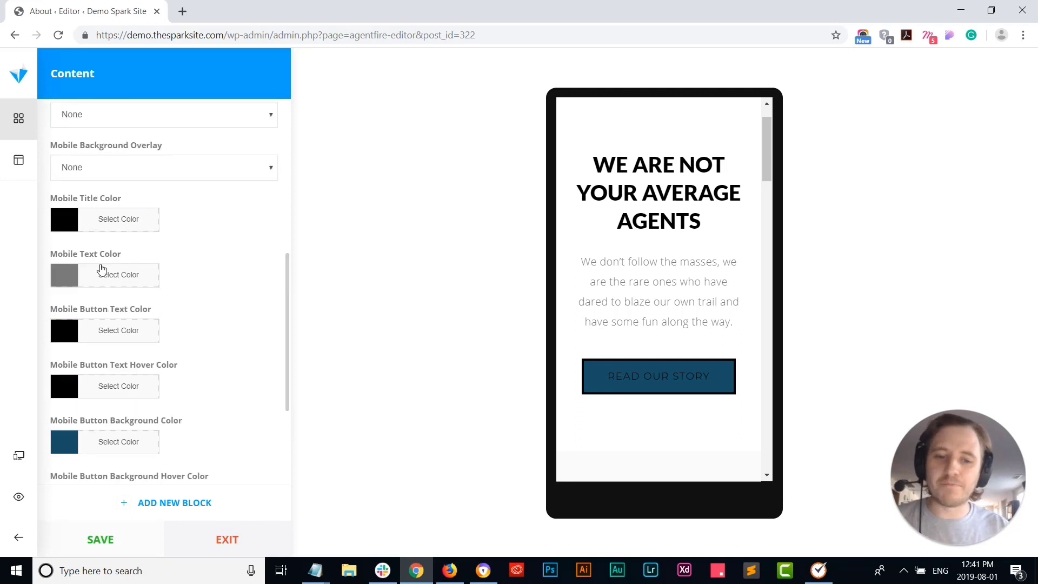
{"action": "scroll", "coordinate": [111, 344], "scroll_direction": "up", "scroll_amount": 2}
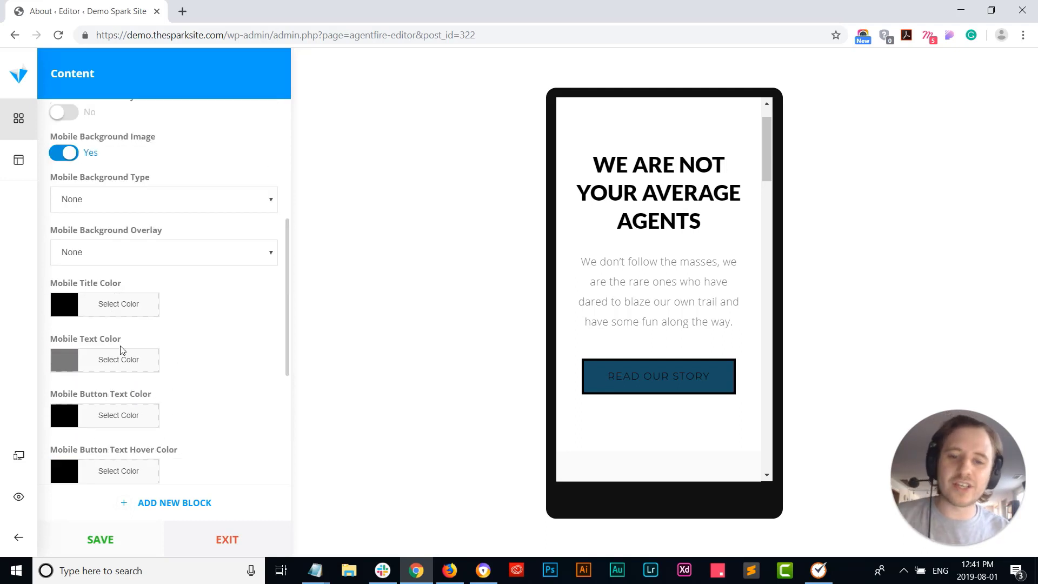
Step: Set Mobile Background Image back to No, leaving the READ OUR STORY button outlined
{"action": "left_click", "coordinate": [63, 153]}
{"action": "scroll", "coordinate": [63, 155], "scroll_direction": "up", "scroll_amount": 2}
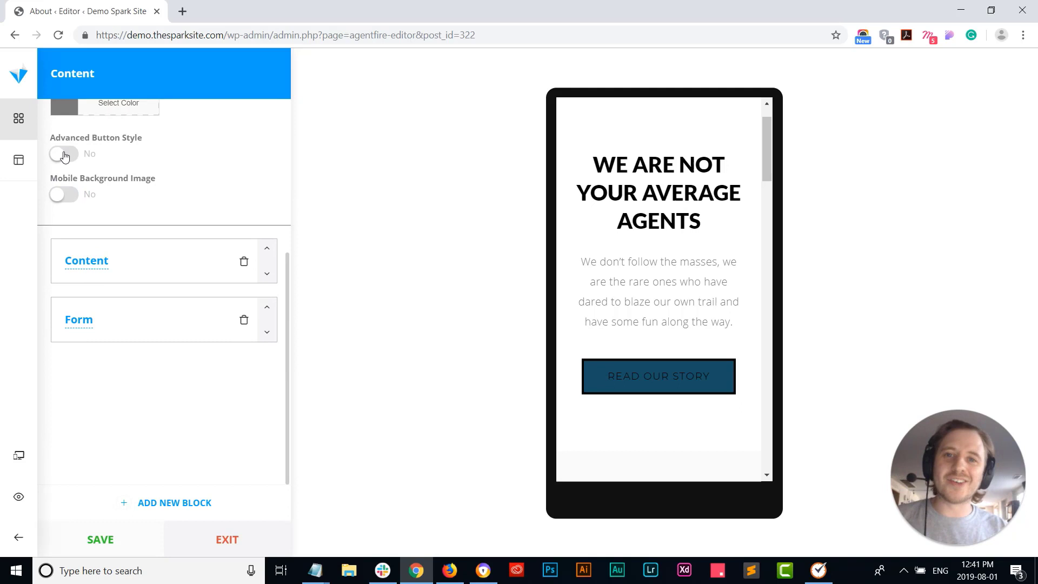
{"action": "scroll", "coordinate": [63, 155], "scroll_direction": "up", "scroll_amount": 2}
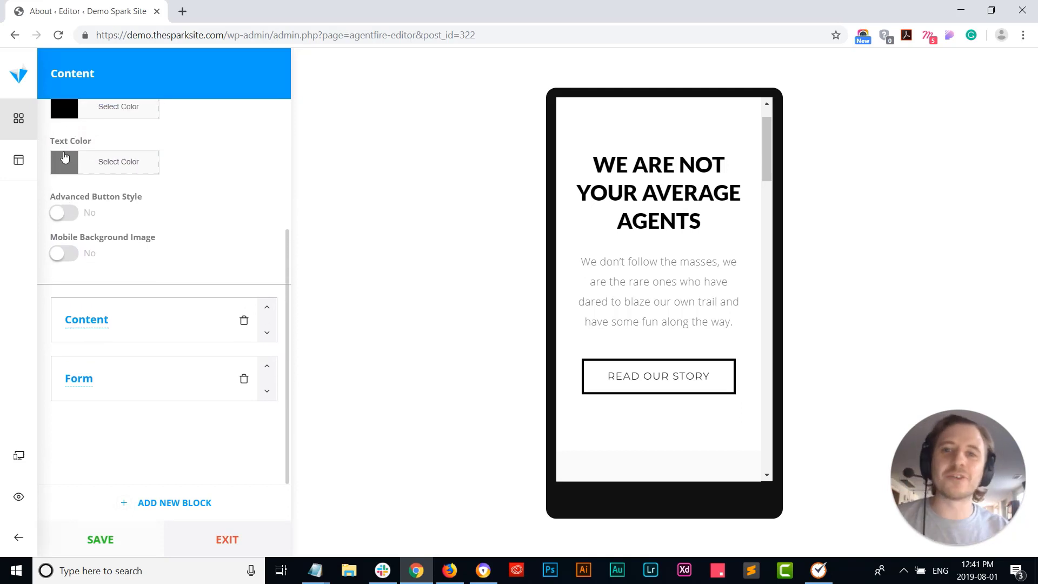
{"action": "scroll", "coordinate": [64, 156], "scroll_direction": "up", "scroll_amount": 1}
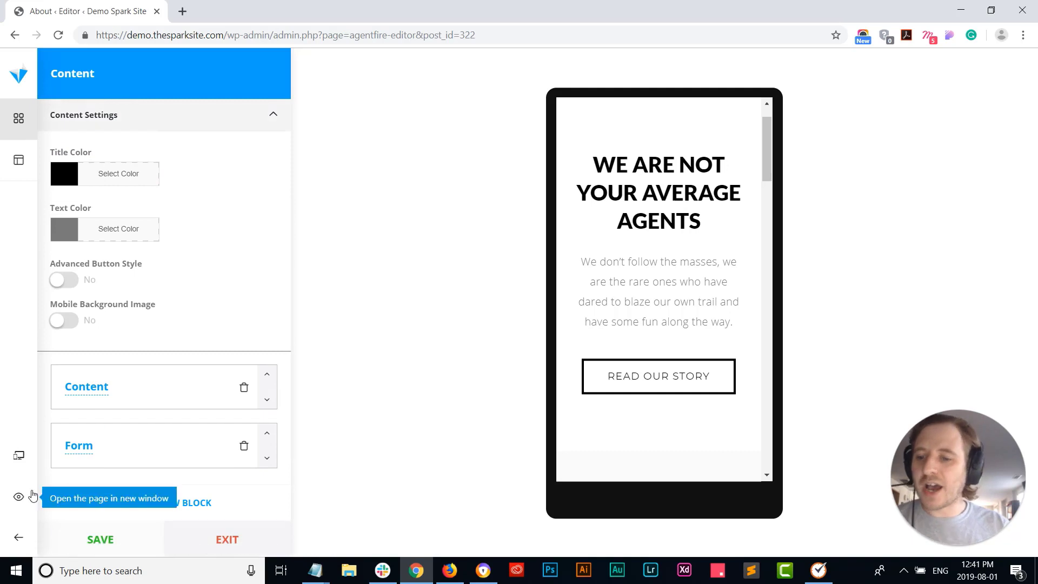
Step: Change the responsive preview from phone size back to the wider desktop view
{"action": "left_click", "coordinate": [18, 456]}
{"action": "left_click", "coordinate": [107, 249]}
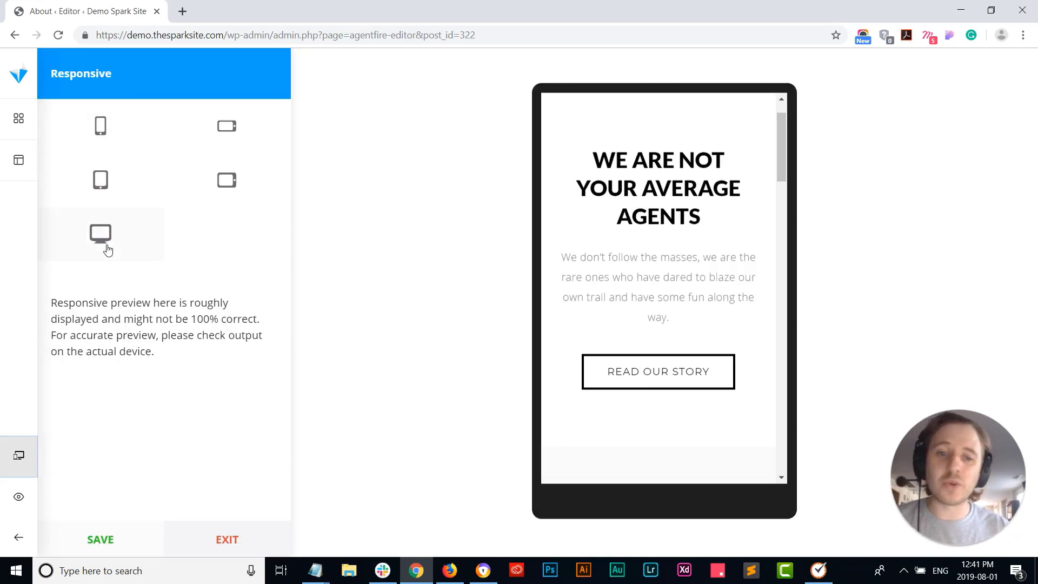